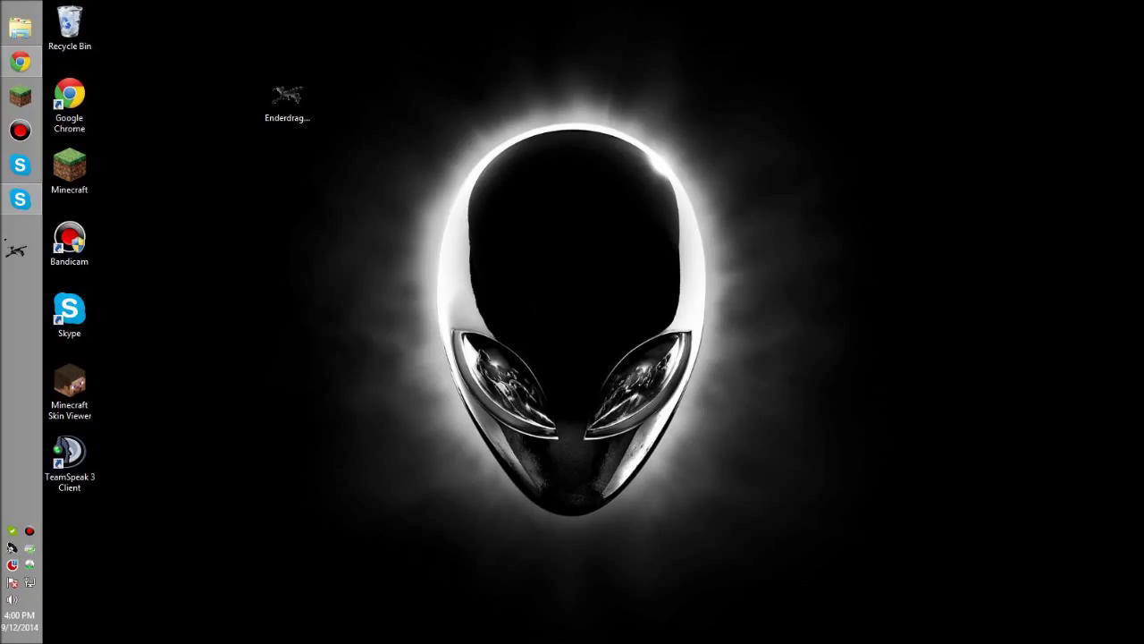
# Step: Bring Chrome back and scroll the MC cursors blog to the 'Cursors done' download links
pyautogui.click(21, 61)
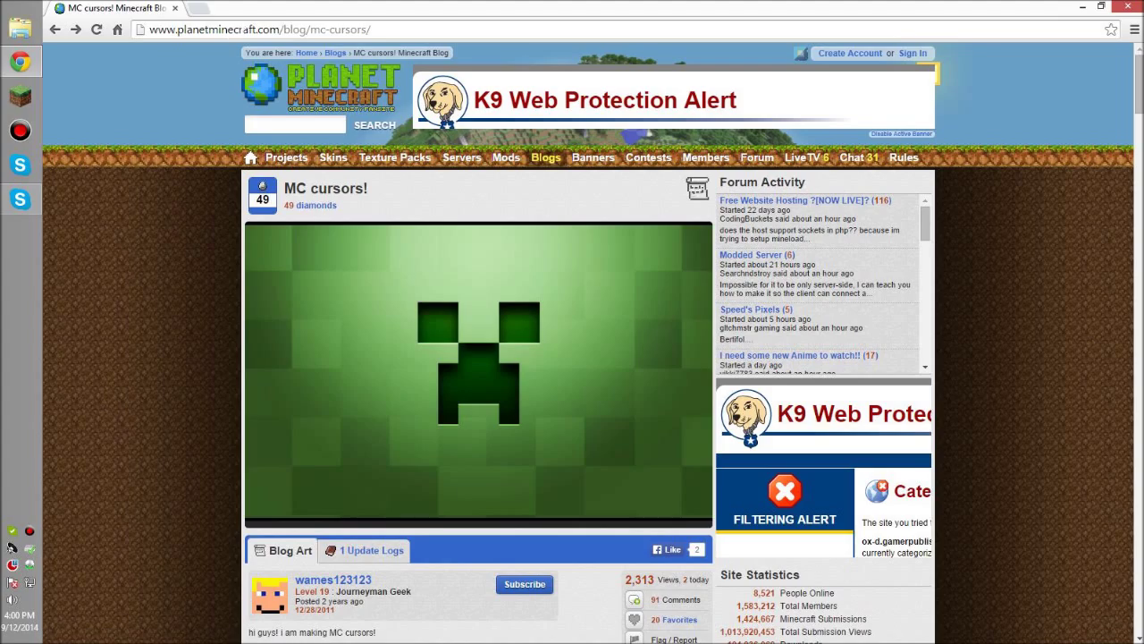
pyautogui.scroll(-4, 243, 136)
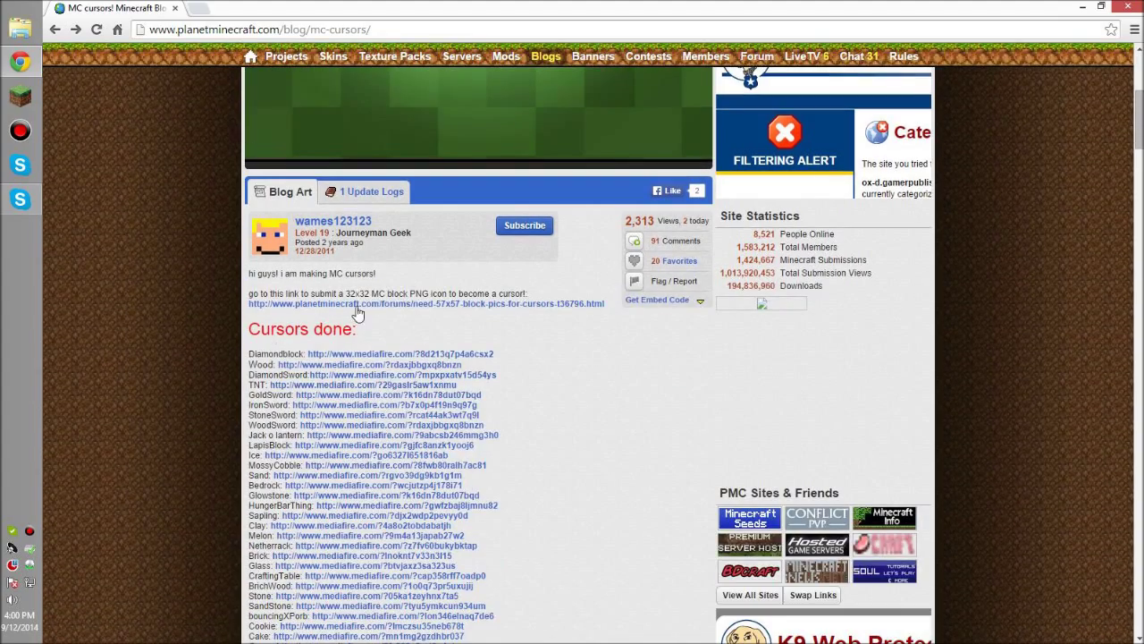
pyautogui.scroll(-6, 358, 313)
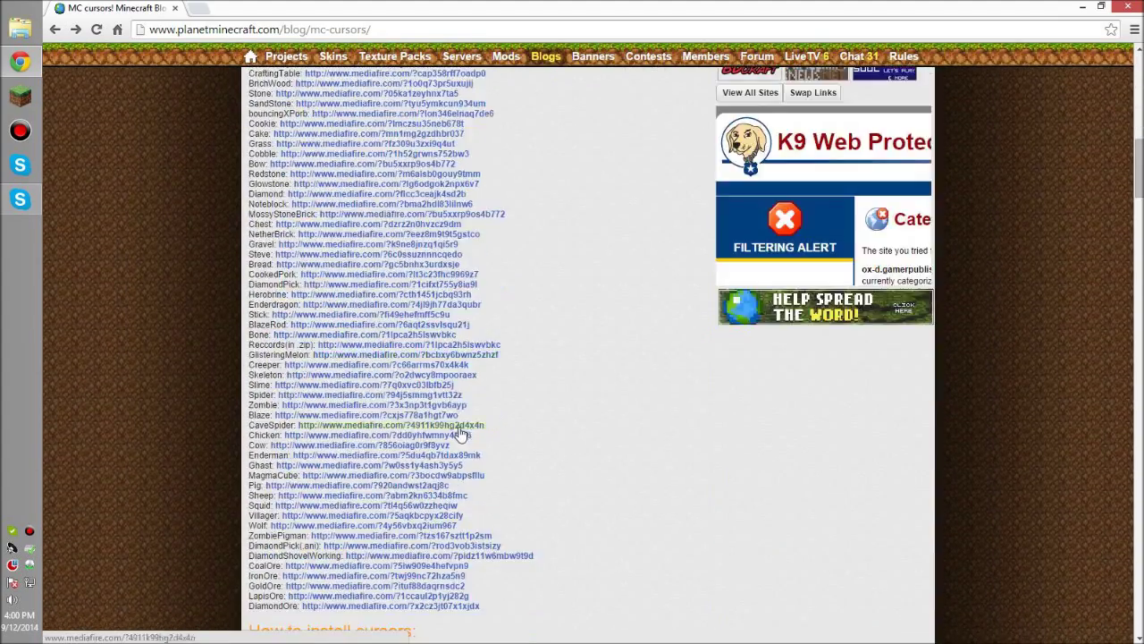
pyautogui.scroll(-3, 460, 433)
pyautogui.scroll(3, 547, 279)
# Step: Download blazecursor.cur from its MediaFire page, then bring up a file browsing window
pyautogui.click(324, 417)
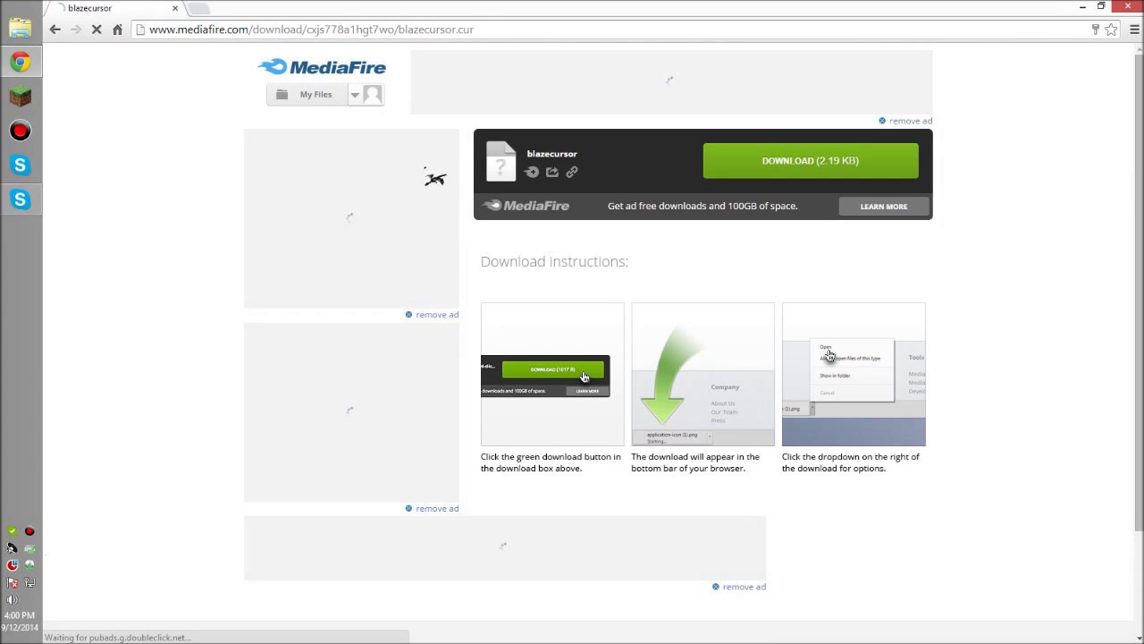
pyautogui.click(817, 161)
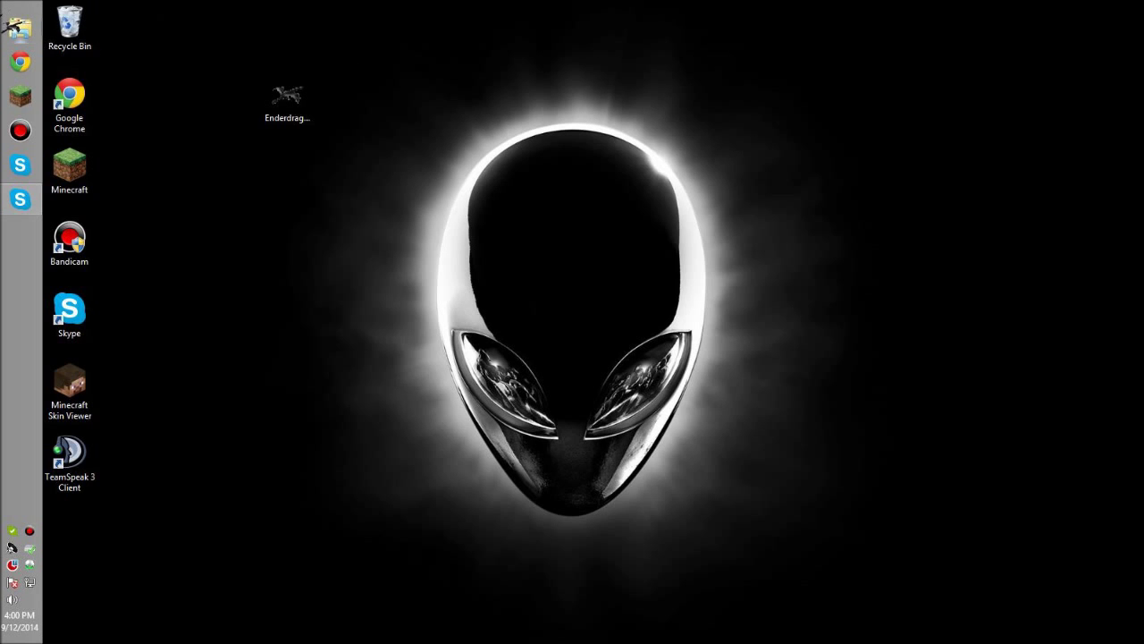
pyautogui.click(20, 27)
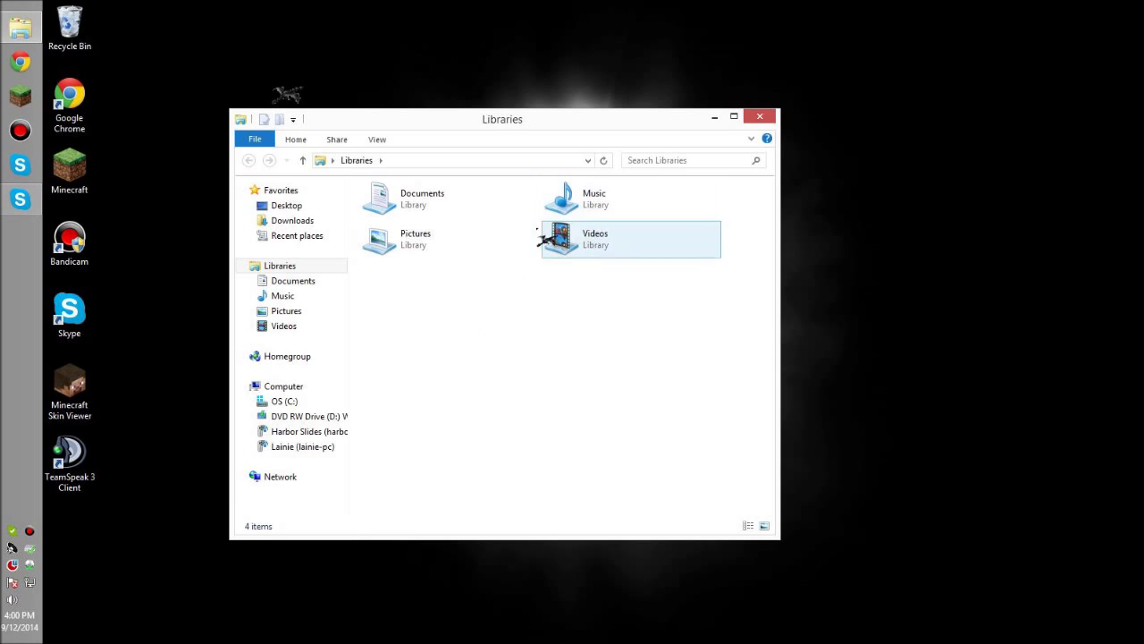
# Step: Show the Downloads folder containing blazecursor and move the Explorer window up and right
pyautogui.click(327, 221)
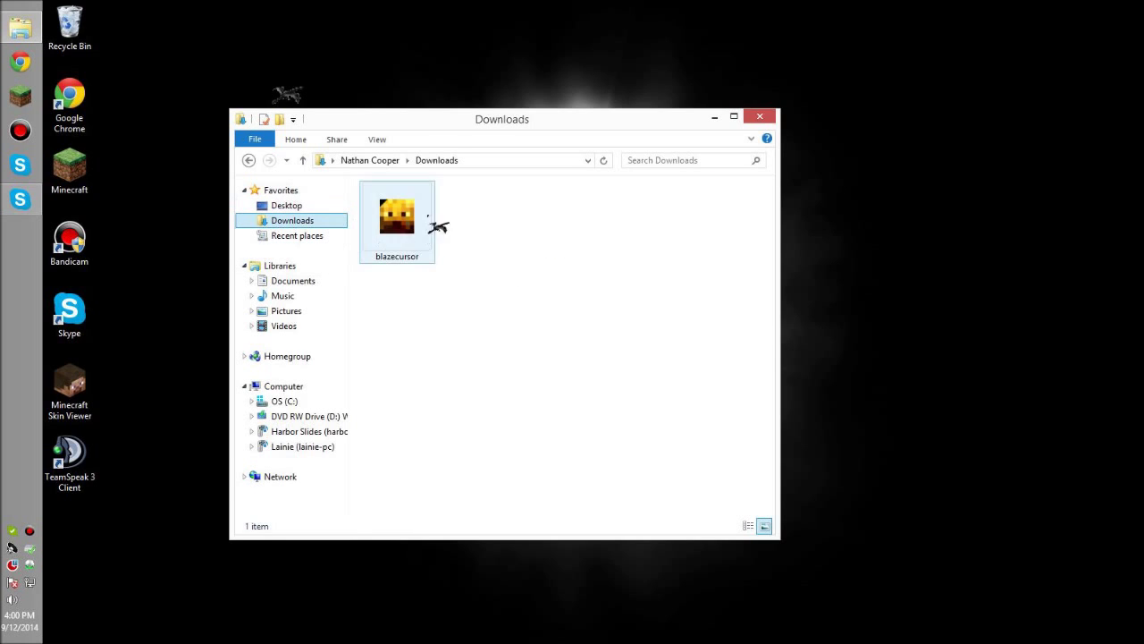
pyautogui.moveTo(417, 115); pyautogui.dragTo(534, 78)
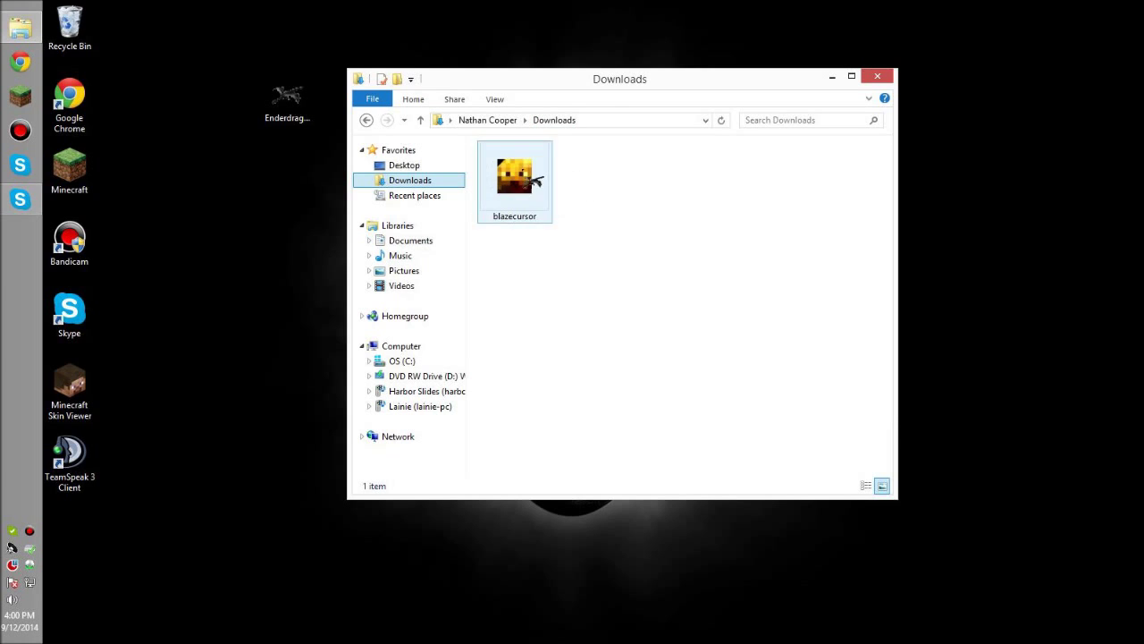
pyautogui.moveTo(590, 85); pyautogui.dragTo(696, 71)
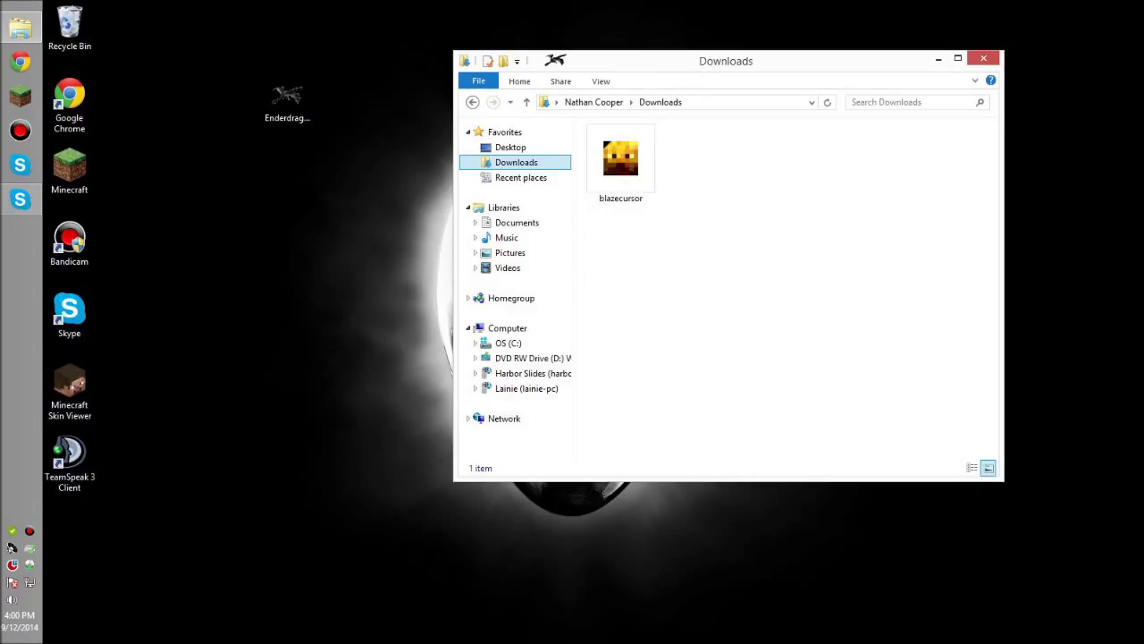
# Step: Search 'mouse' in Windows settings and open the Mouse Properties dialog
pyautogui.press('super')
pyautogui.write('mouse')
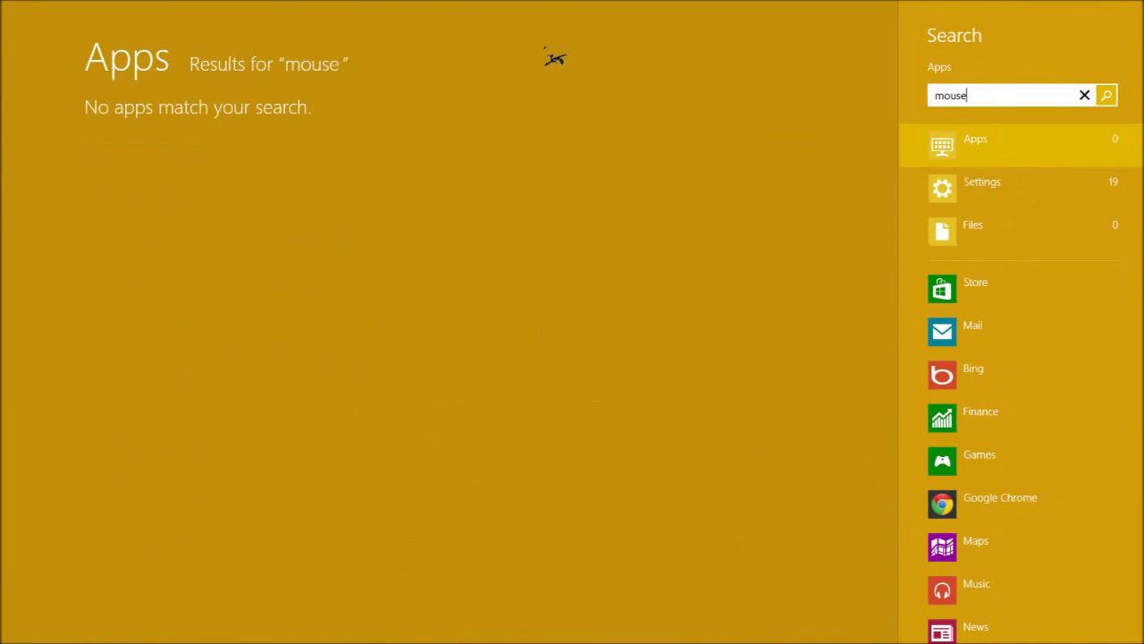
pyautogui.click(994, 194)
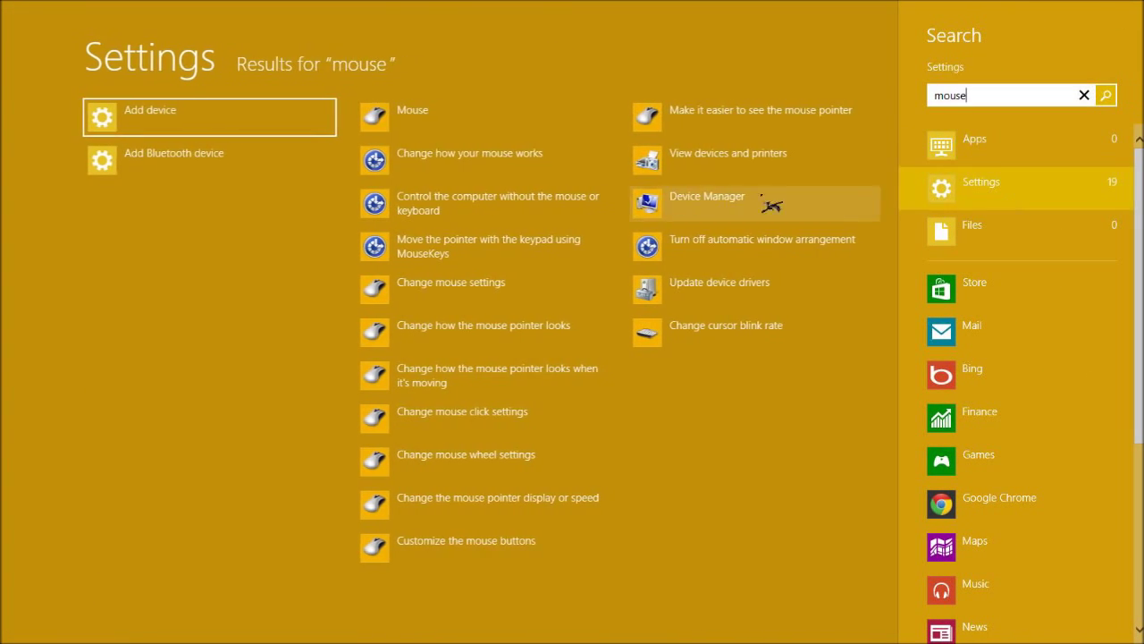
pyautogui.click(418, 127)
# Step: Reposition Mouse Properties and browse for a new Normal Select file on the Pointers tab
pyautogui.moveTo(250, 39); pyautogui.dragTo(299, 60)
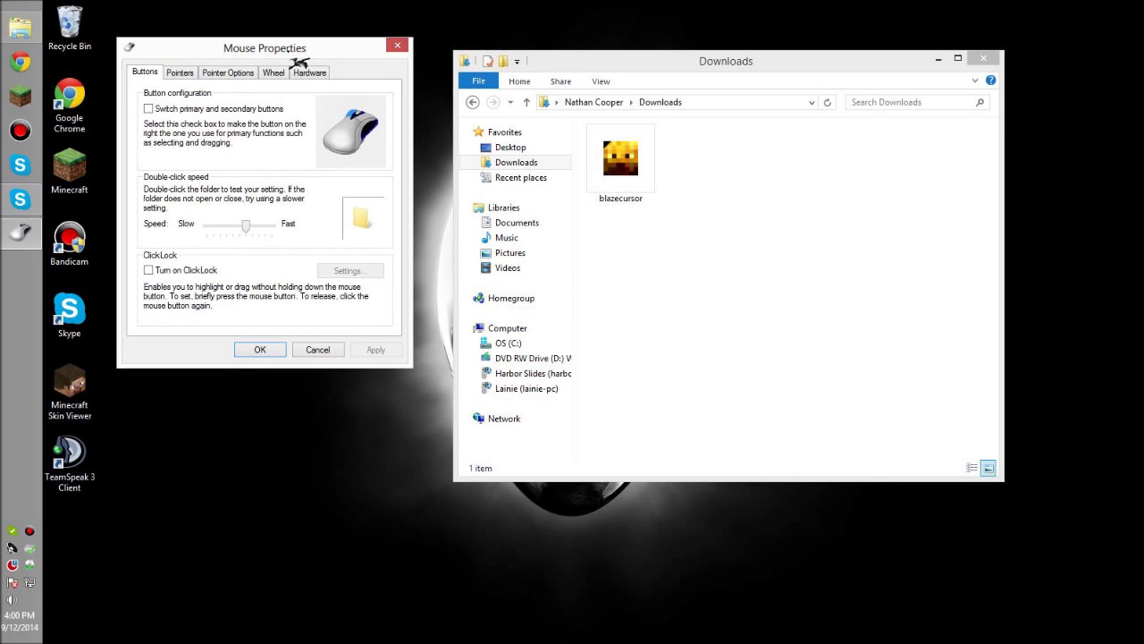
pyautogui.click(181, 74)
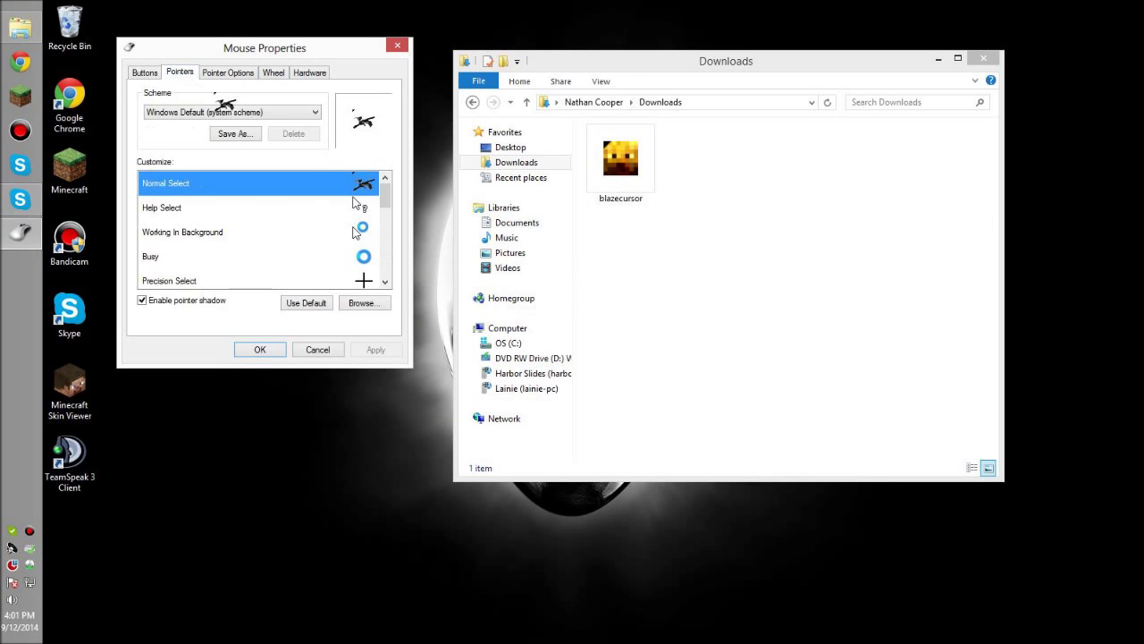
pyautogui.moveTo(213, 51); pyautogui.dragTo(229, 32)
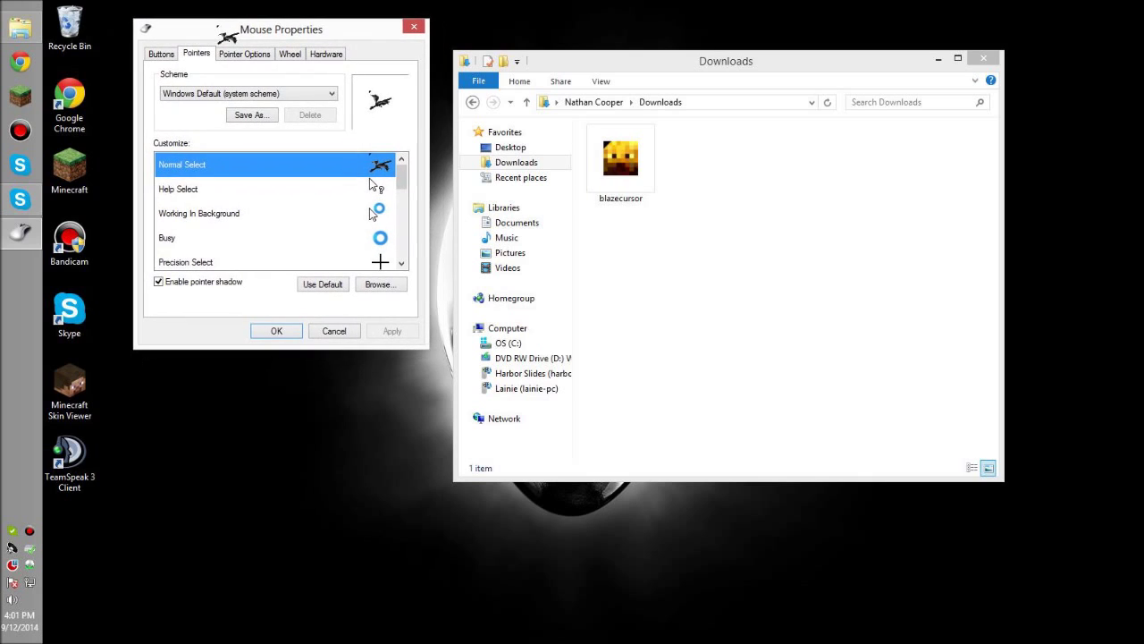
pyautogui.click(381, 286)
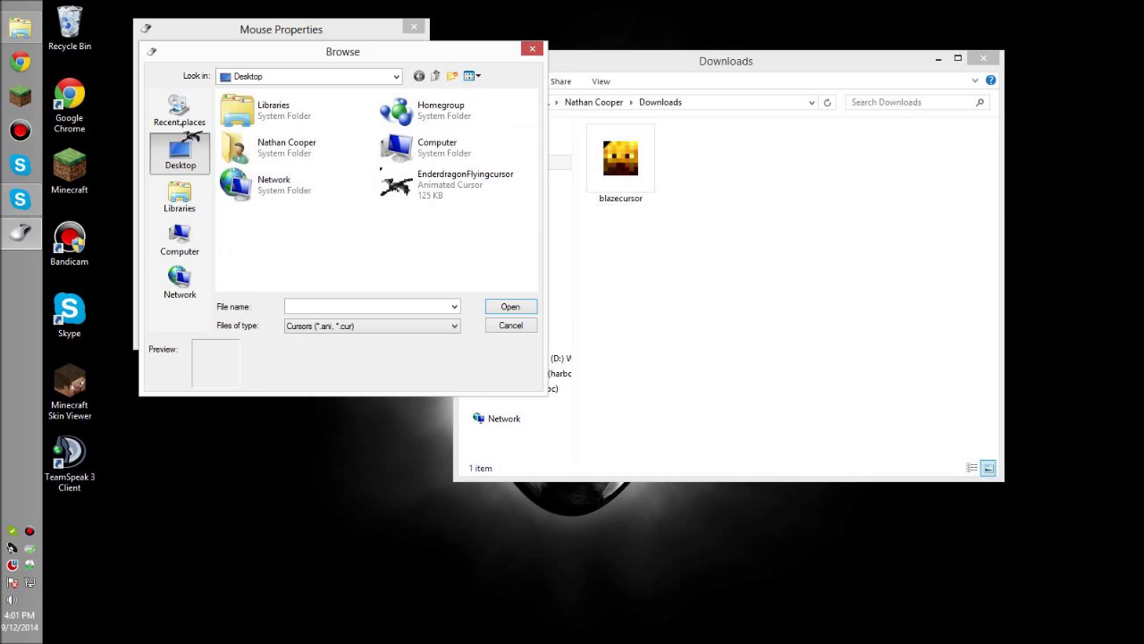
# Step: Navigate to the user's Downloads folder and choose blazecursor as the Normal Select pointer
pyautogui.click(188, 241)
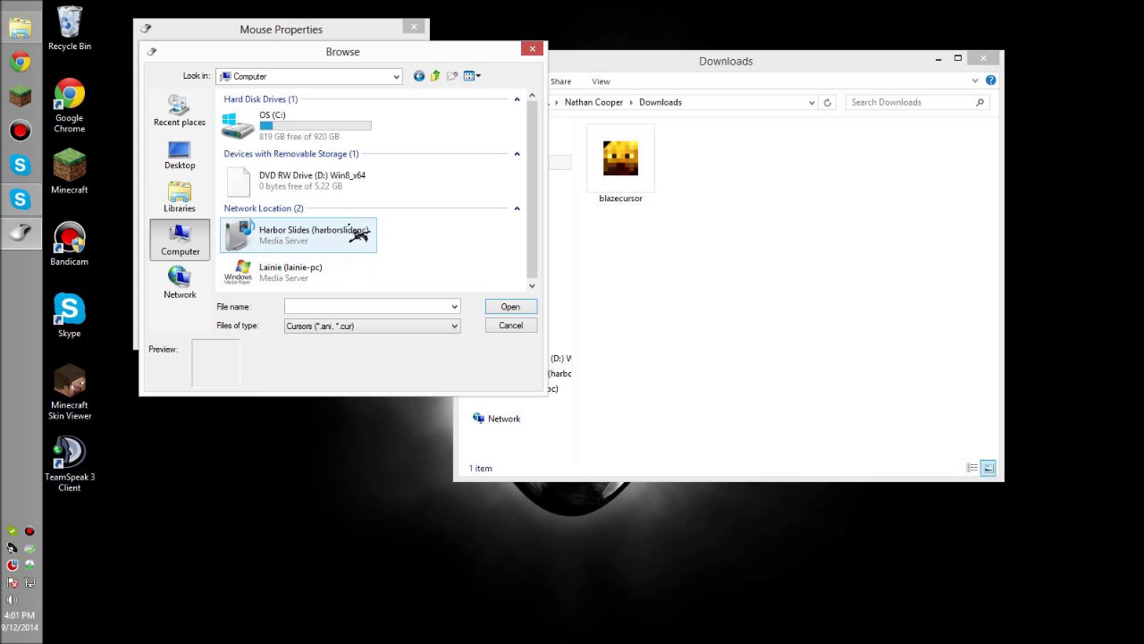
pyautogui.doubleClick(350, 133)
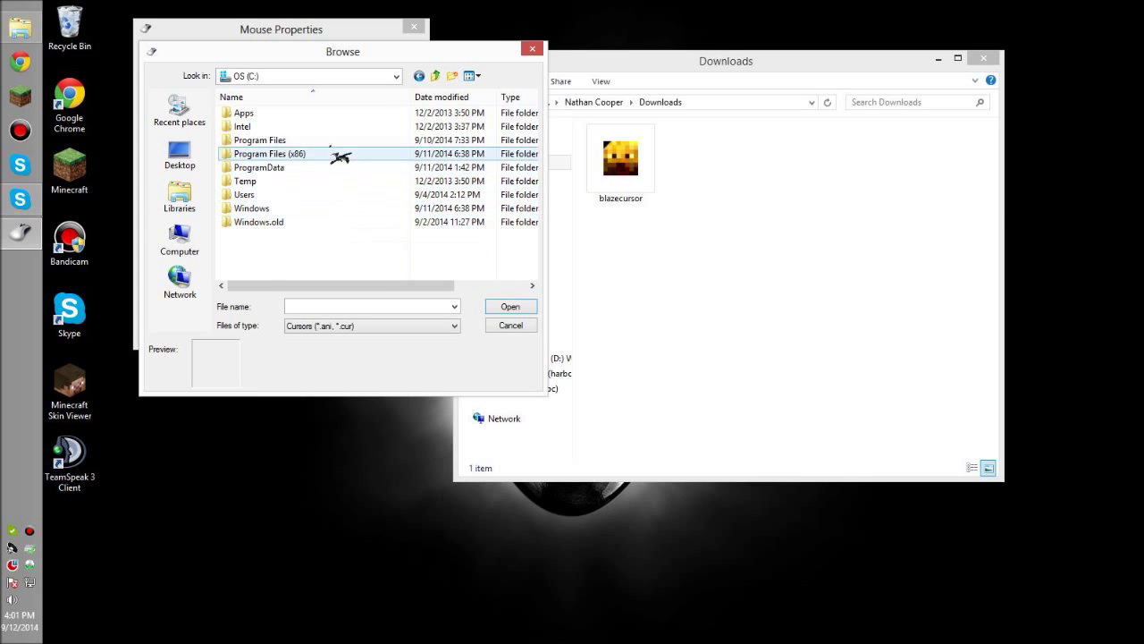
pyautogui.click(178, 158)
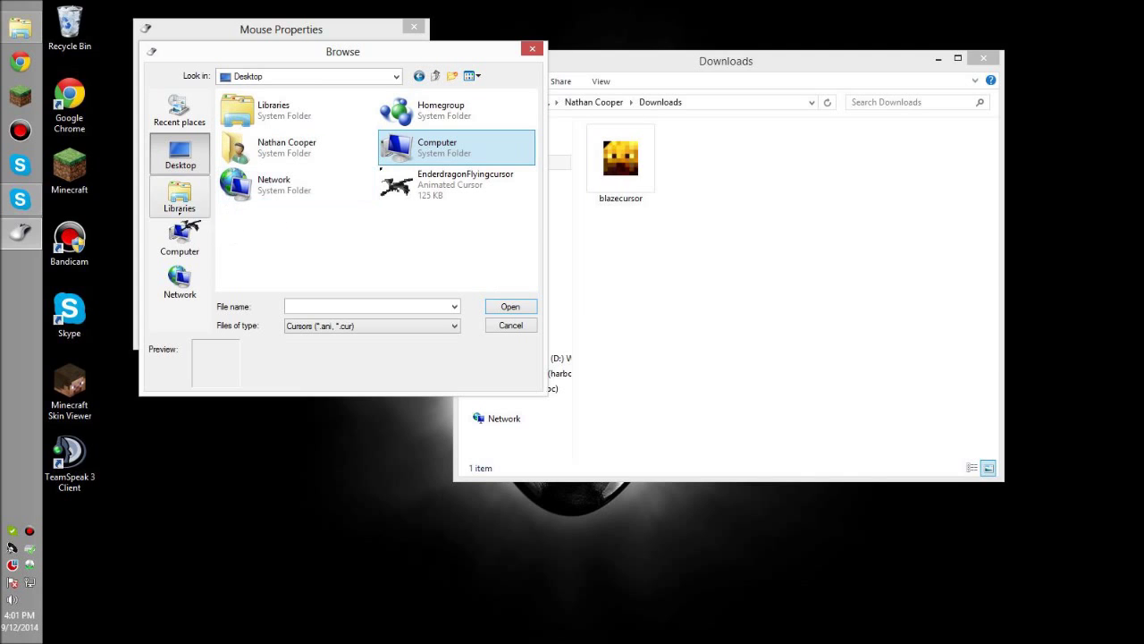
pyautogui.click(397, 183)
pyautogui.click(268, 76)
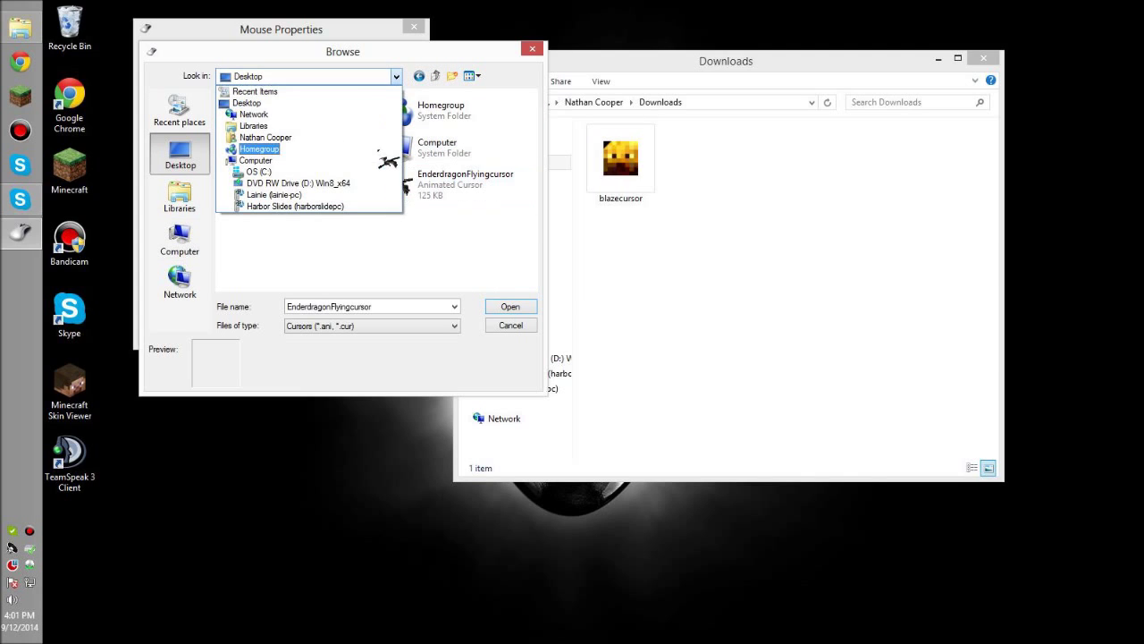
pyautogui.click(265, 138)
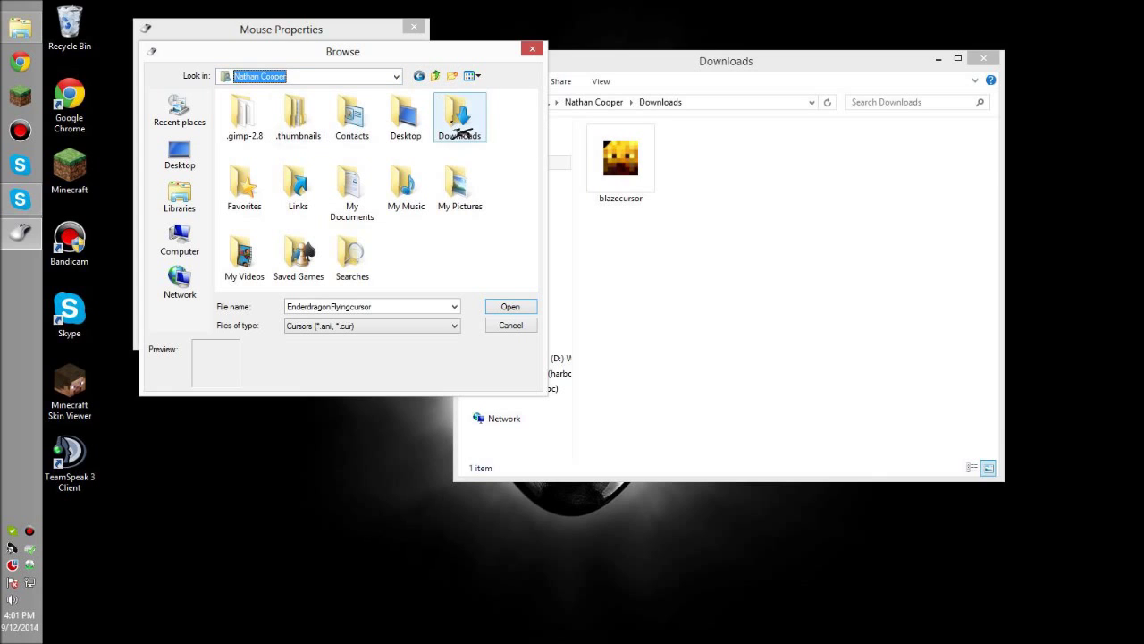
pyautogui.doubleClick(457, 121)
pyautogui.click(268, 143)
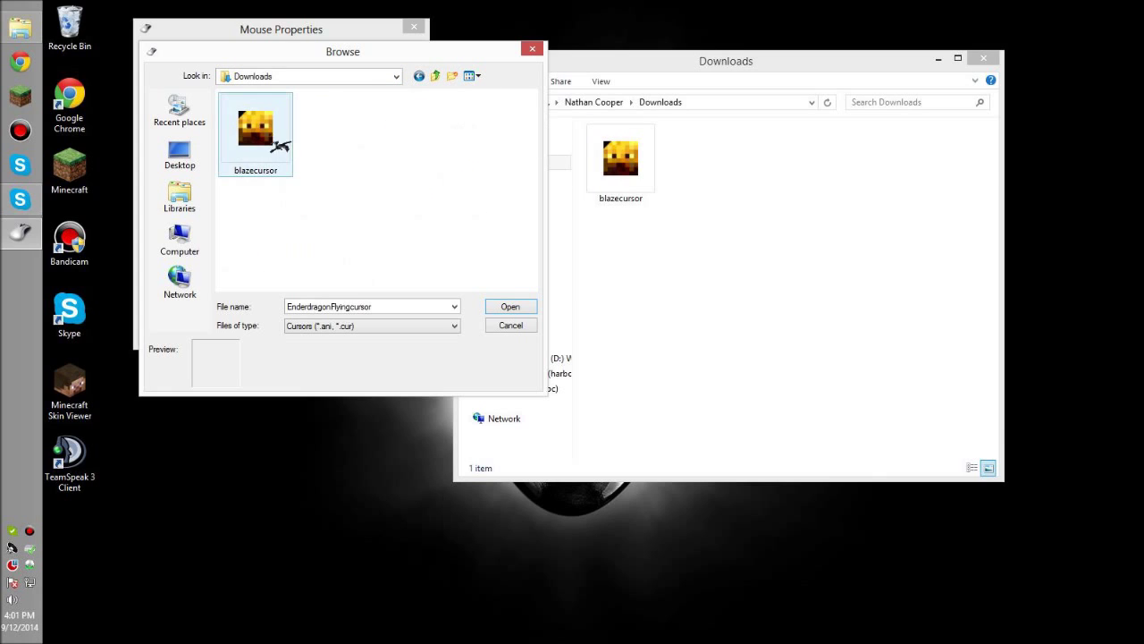
pyautogui.click(510, 307)
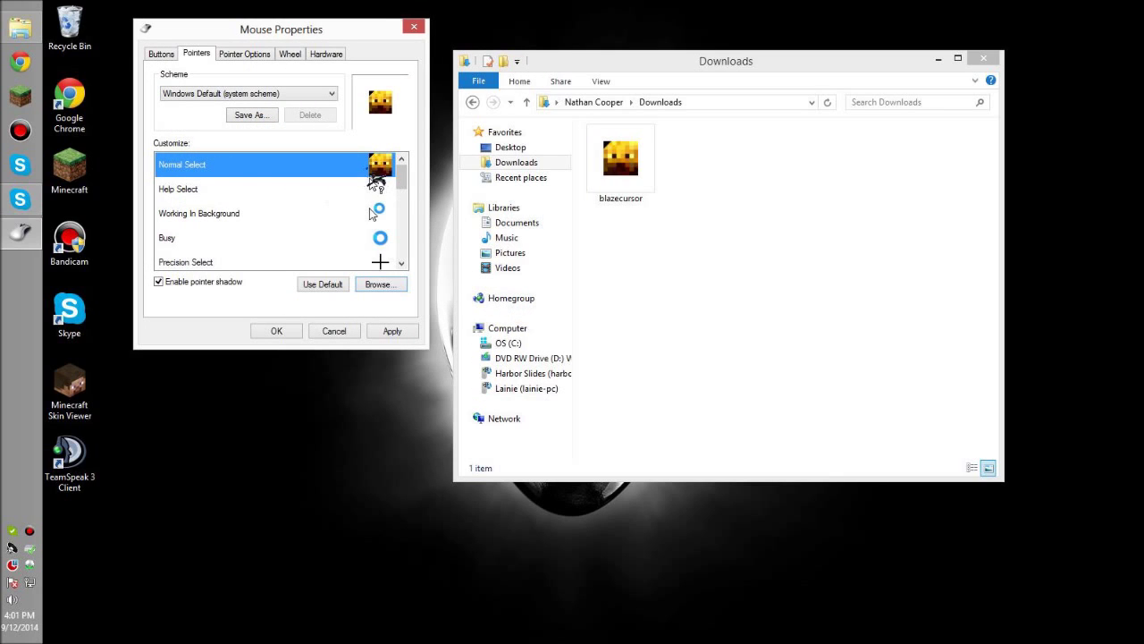
# Step: Apply the Blaze Normal Select pointer, close Mouse Properties, and close the Downloads window
pyautogui.click(224, 185)
pyautogui.click(223, 168)
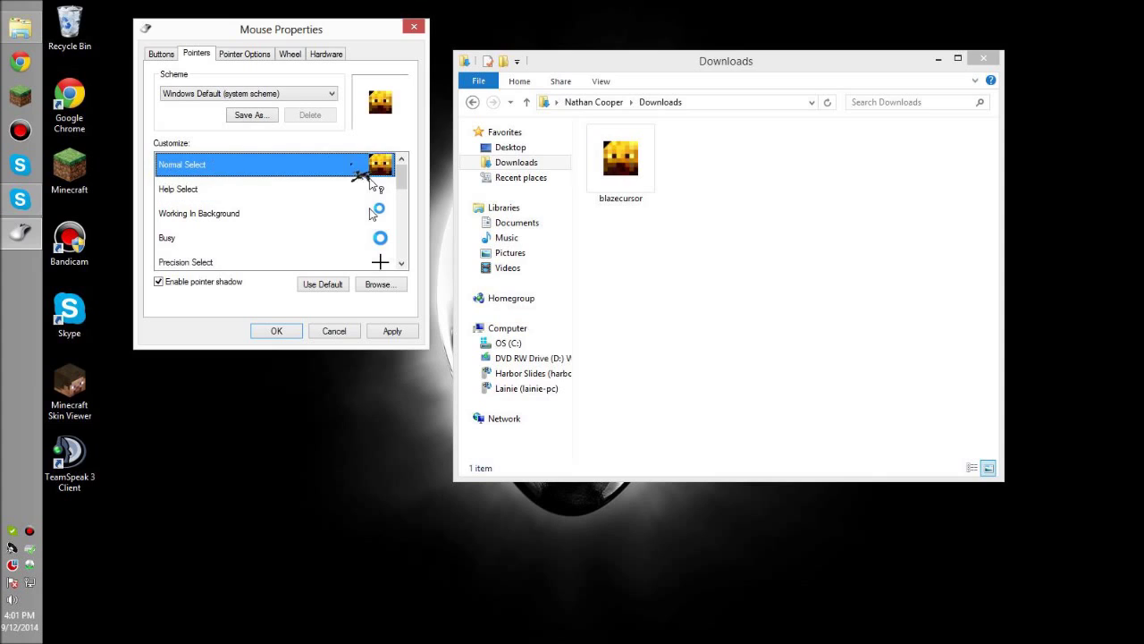
pyautogui.click(403, 335)
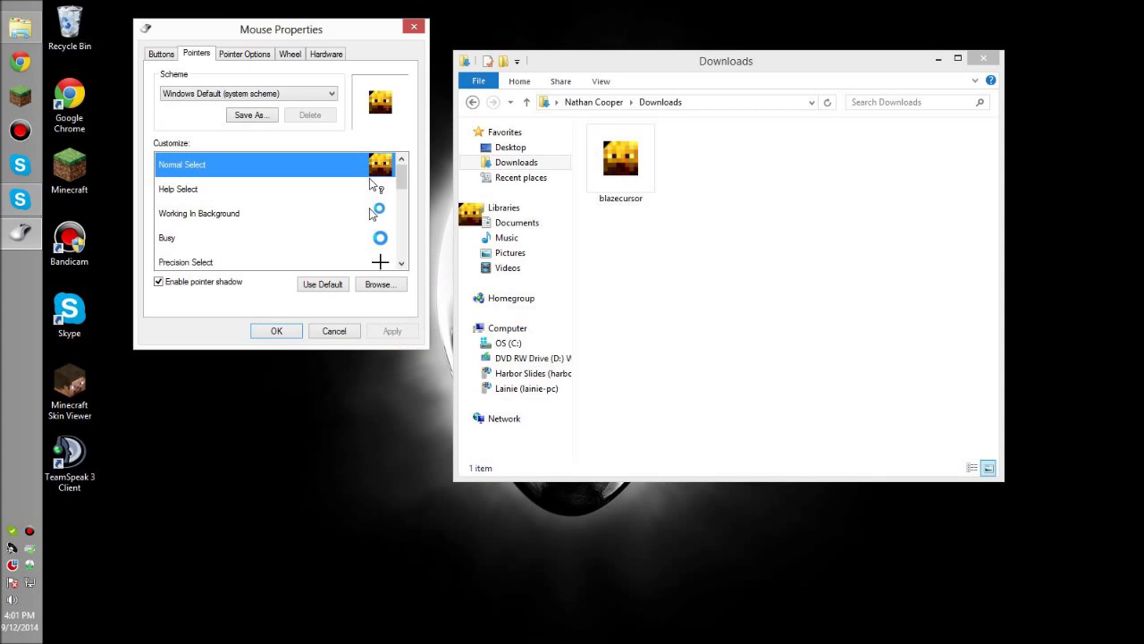
pyautogui.click(277, 331)
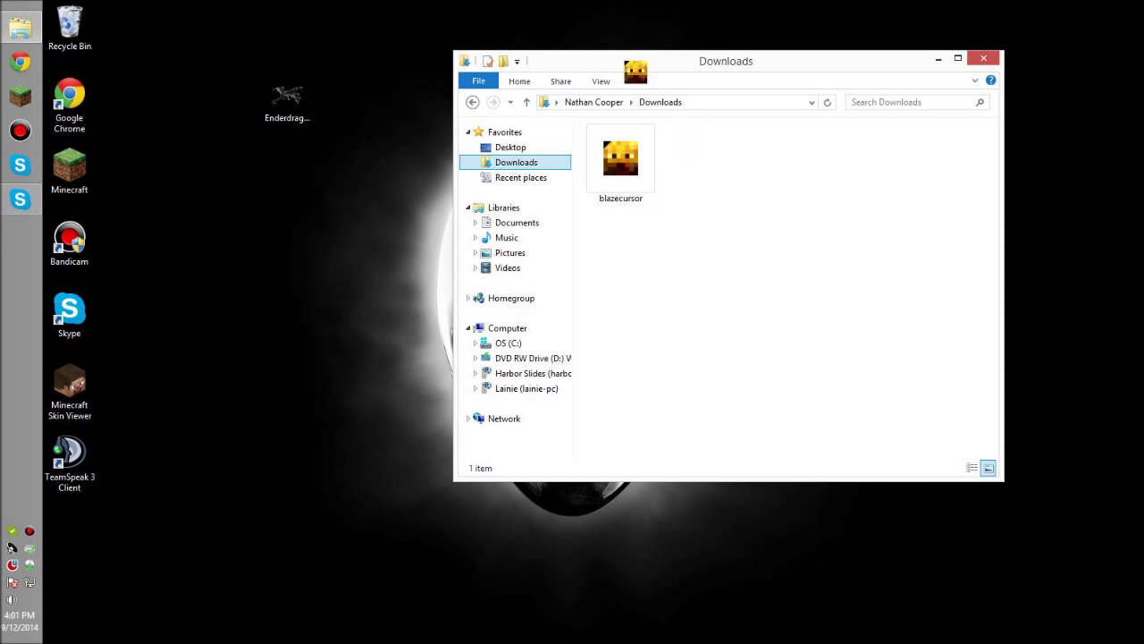
pyautogui.moveTo(590, 74); pyautogui.dragTo(494, 63)
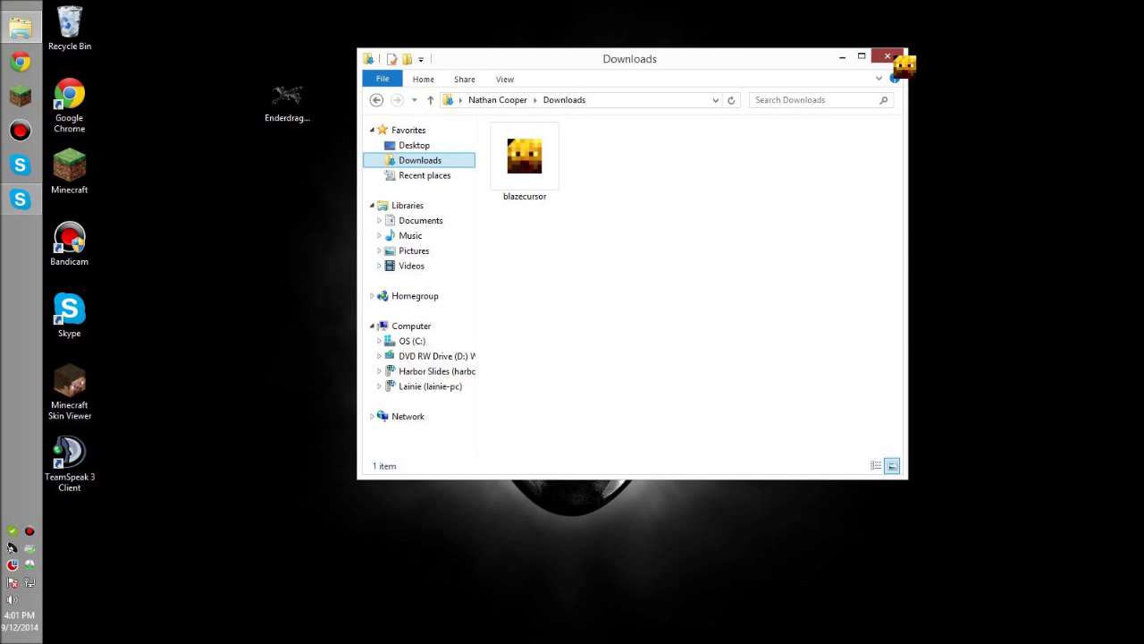
pyautogui.click(894, 58)
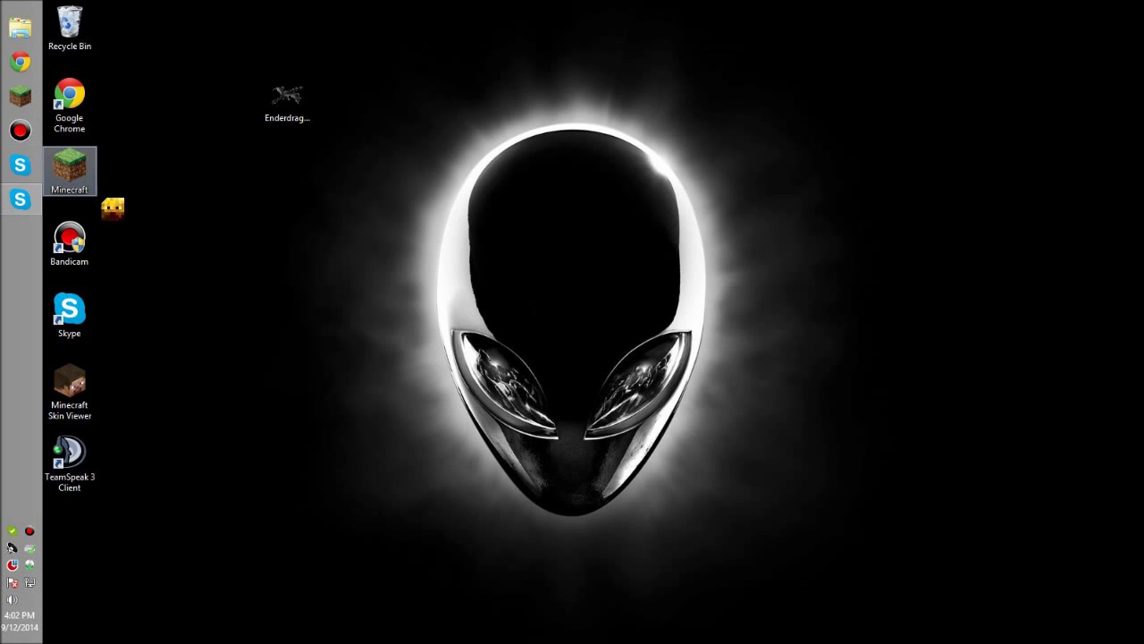
# Step: Open and close Minecraft Launcher to see the Blaze pointer, then reopen Chrome
pyautogui.click(70, 168)
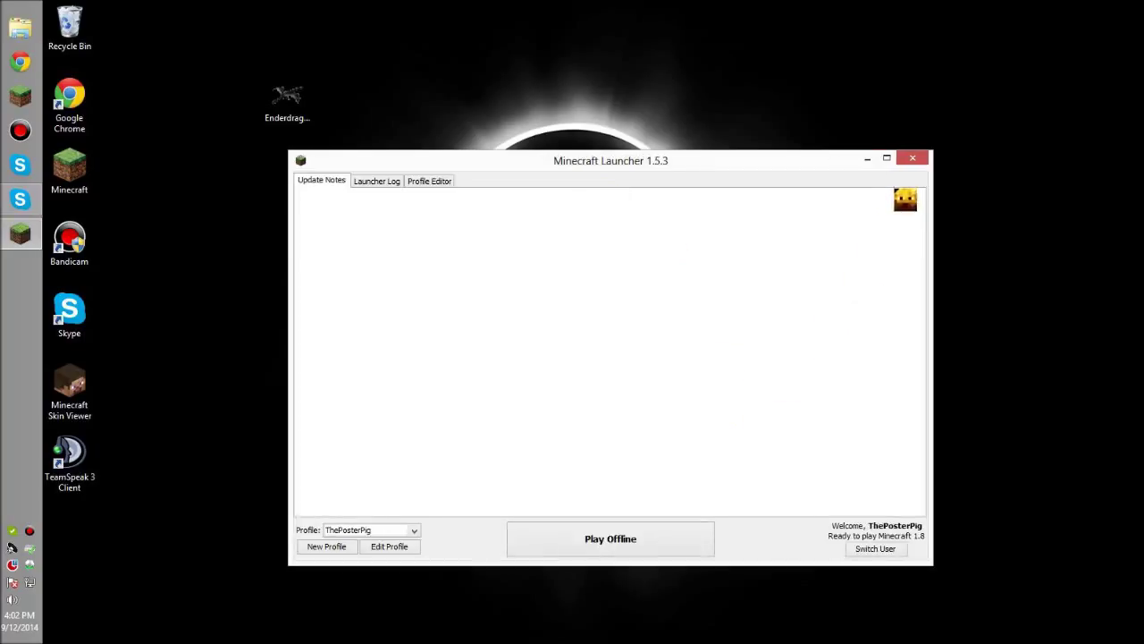
pyautogui.click(912, 159)
pyautogui.doubleClick(56, 118)
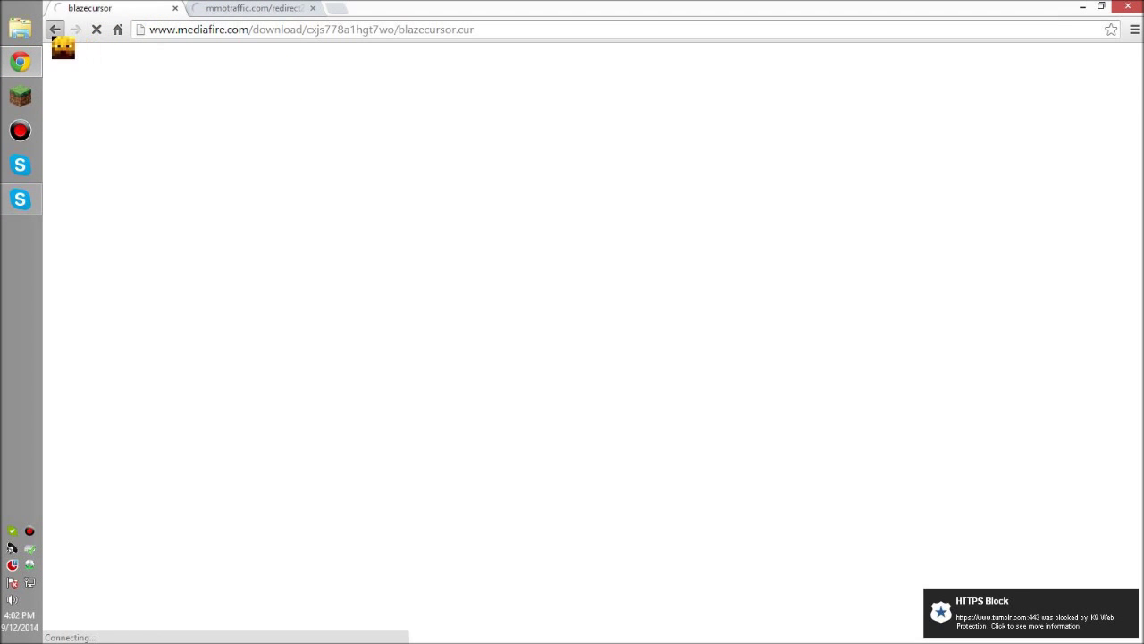
# Step: Go back to the MC cursors blog, scroll up, and close Chrome
pyautogui.click(55, 32)
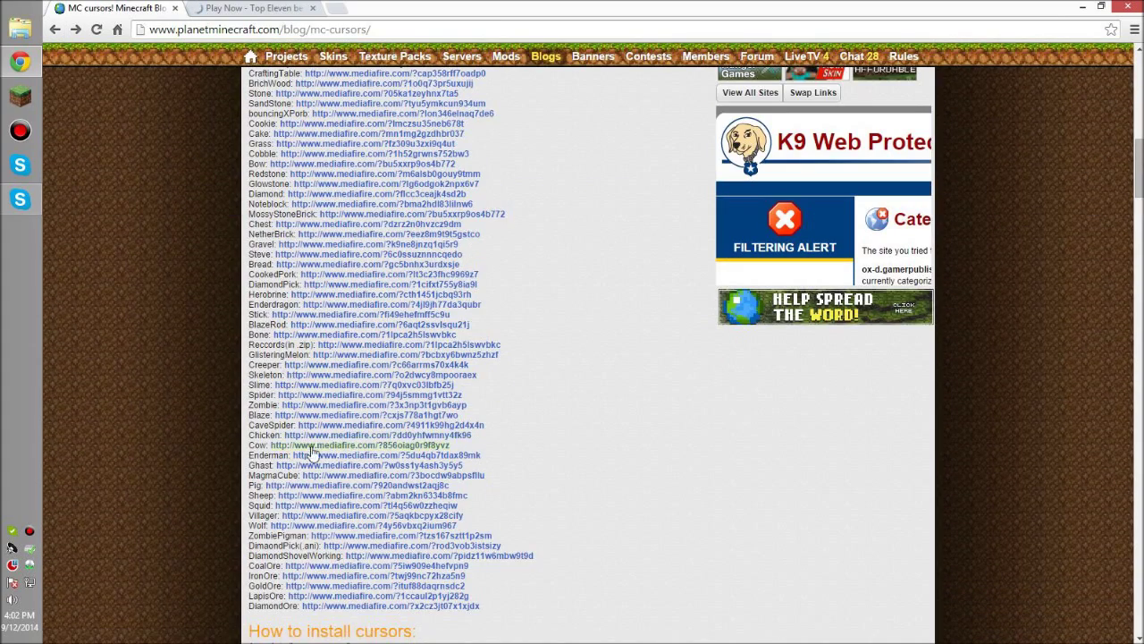
pyautogui.scroll(15, 315, 420)
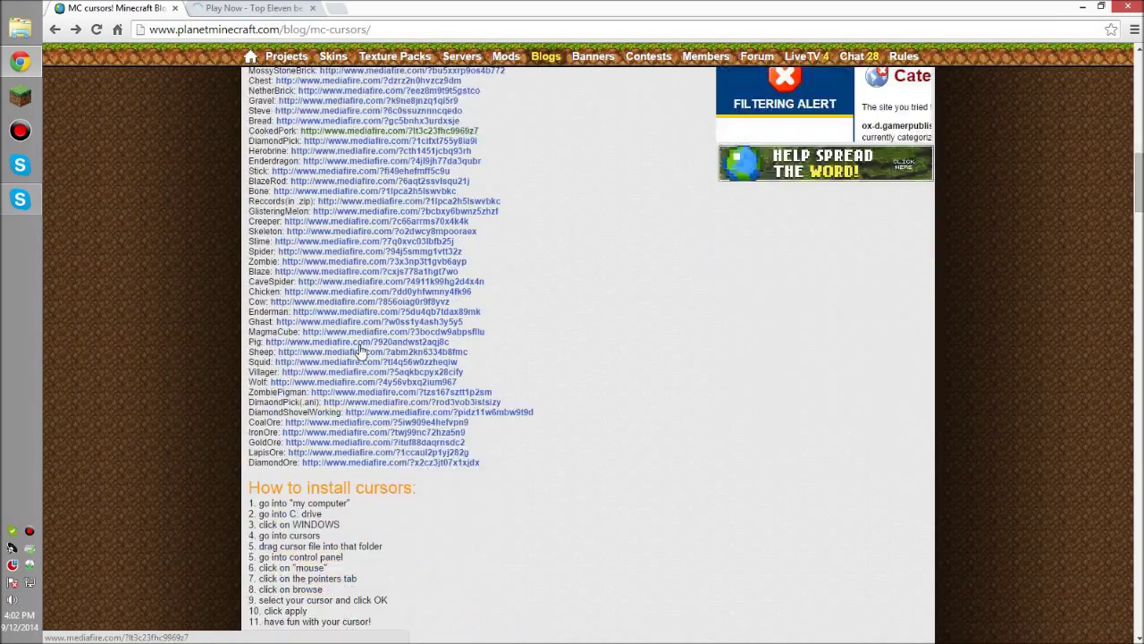
pyautogui.scroll(3, 562, 192)
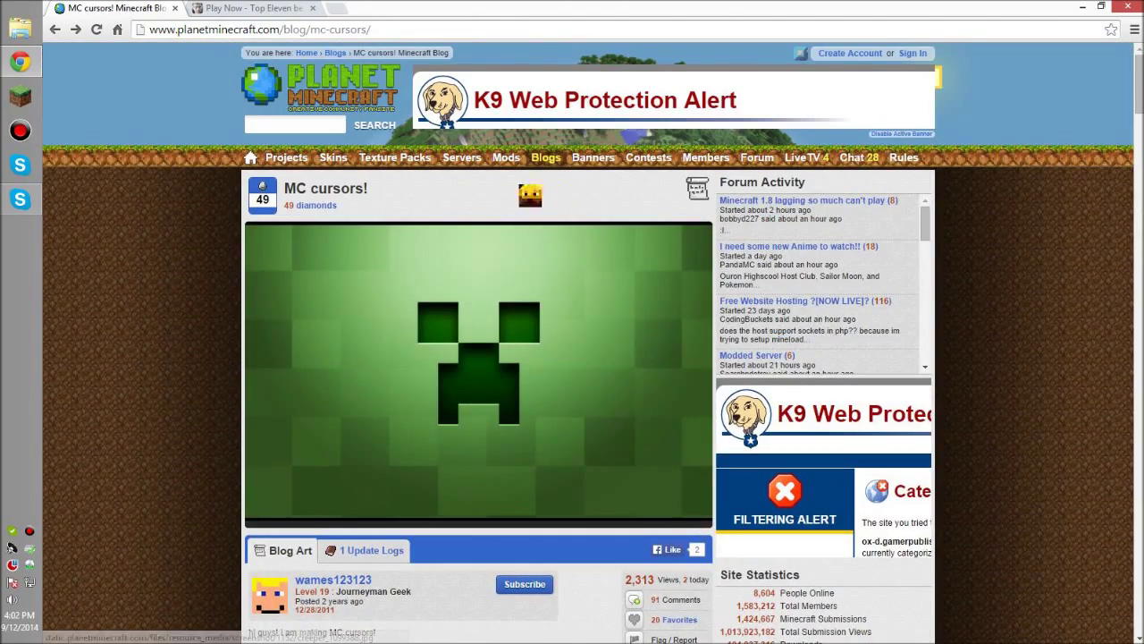
pyautogui.click(1126, 7)
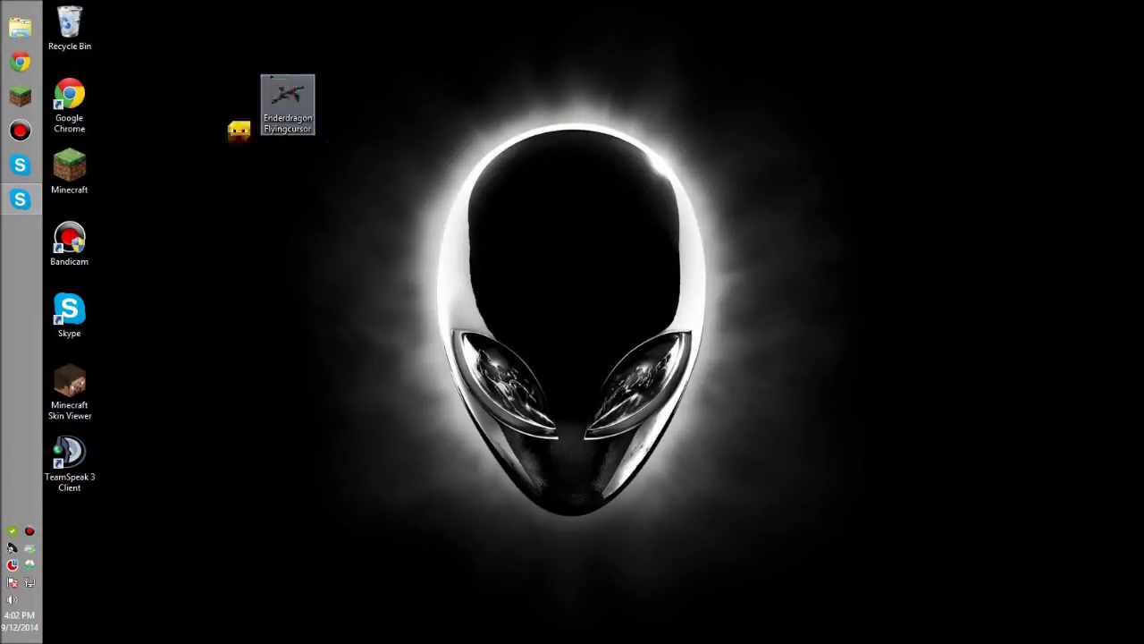
# Step: Search 'mouse' and open Mouse Properties to the pointer customisation options
pyautogui.press('super')
pyautogui.write('mouse')
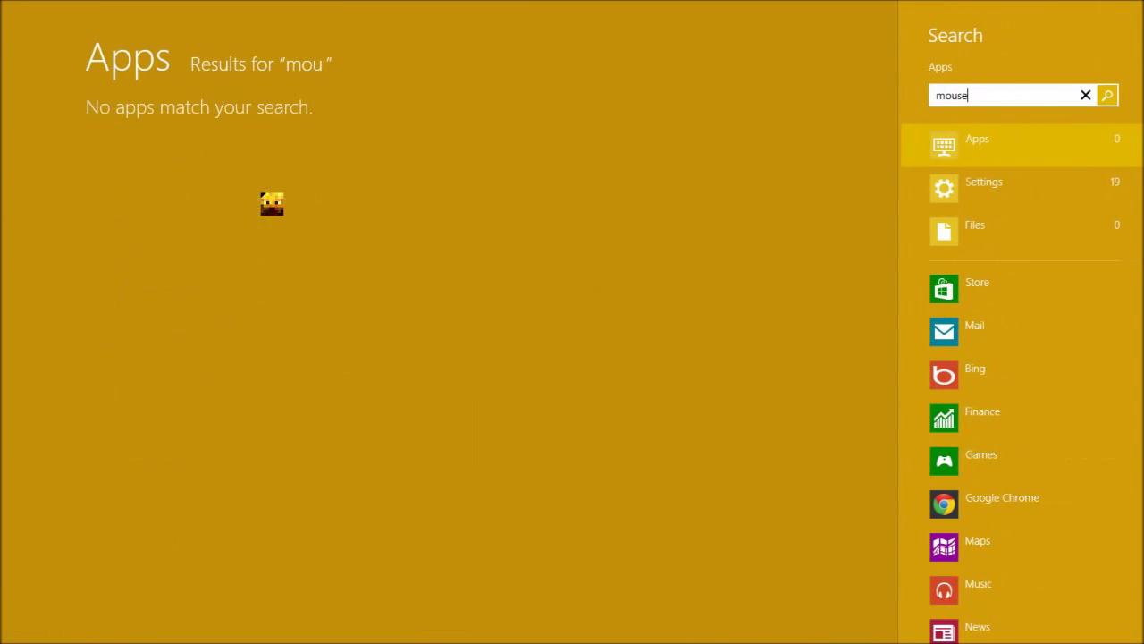
pyautogui.click(1019, 194)
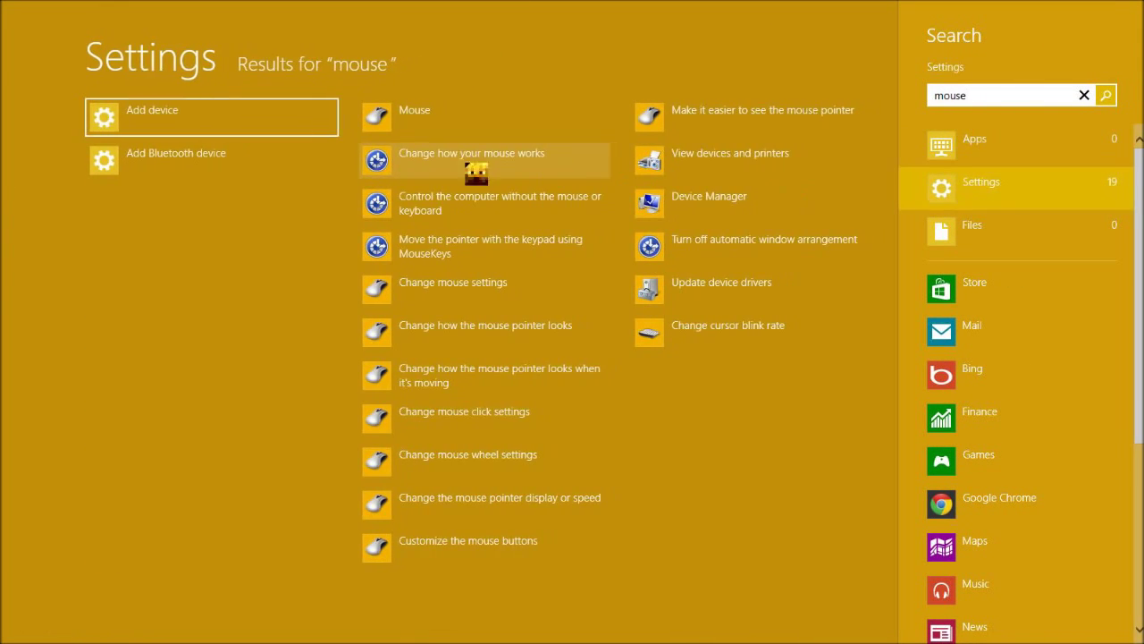
pyautogui.click(402, 117)
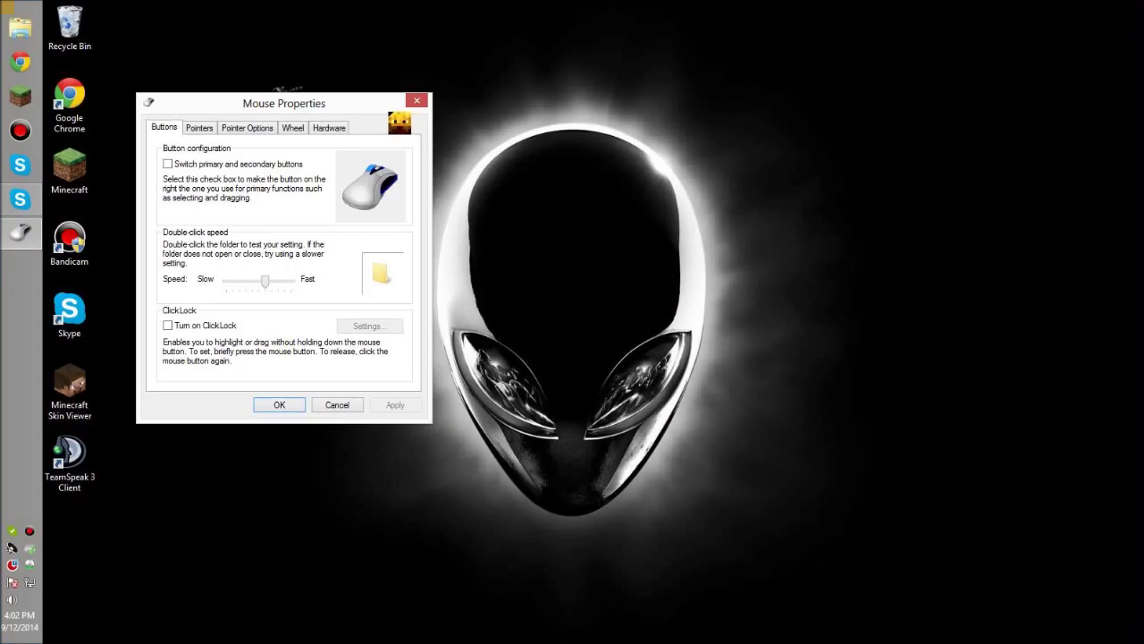
pyautogui.click(199, 128)
# Step: Set Normal Select to EnderdragonFlyingcursor from the Desktop, apply it, and close the dialog
pyautogui.click(382, 358)
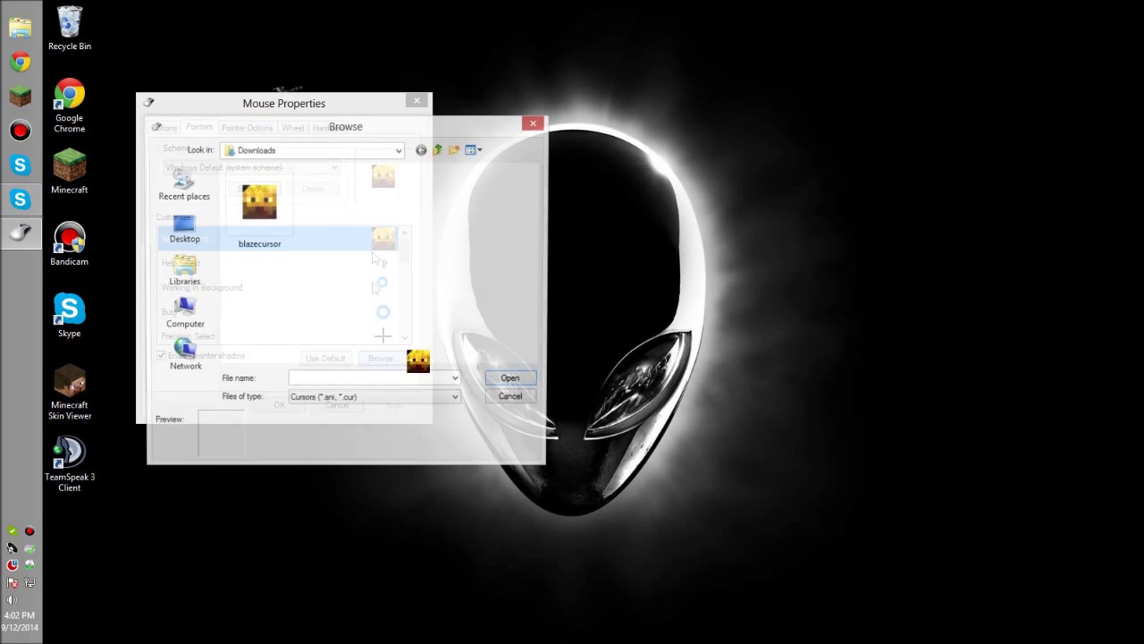
pyautogui.click(179, 231)
pyautogui.click(433, 266)
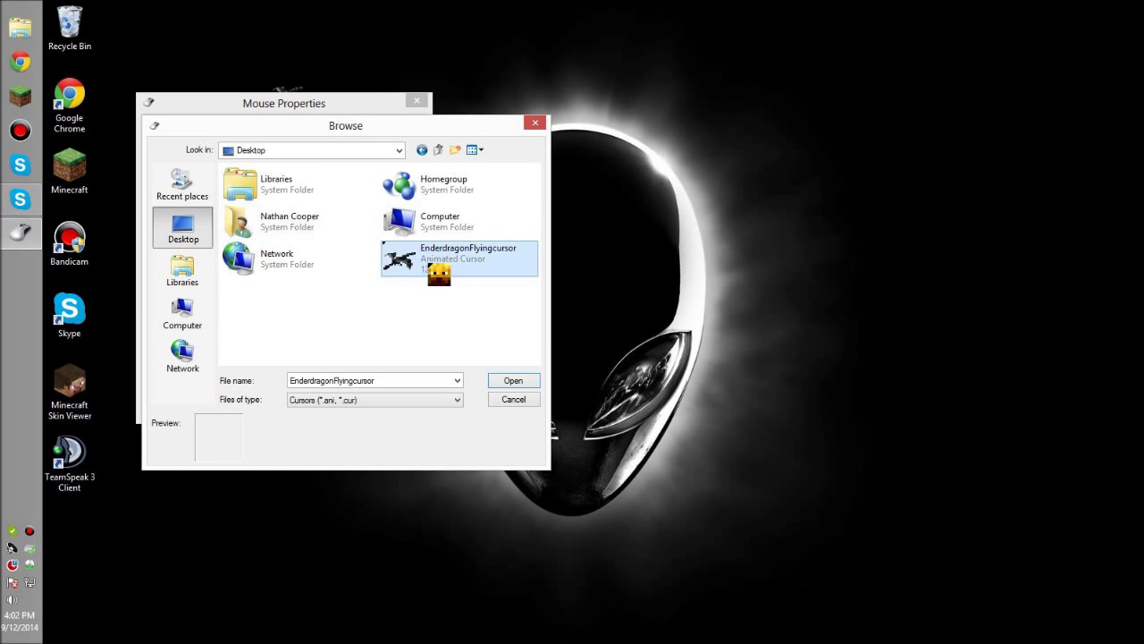
pyautogui.click(528, 380)
pyautogui.click(400, 404)
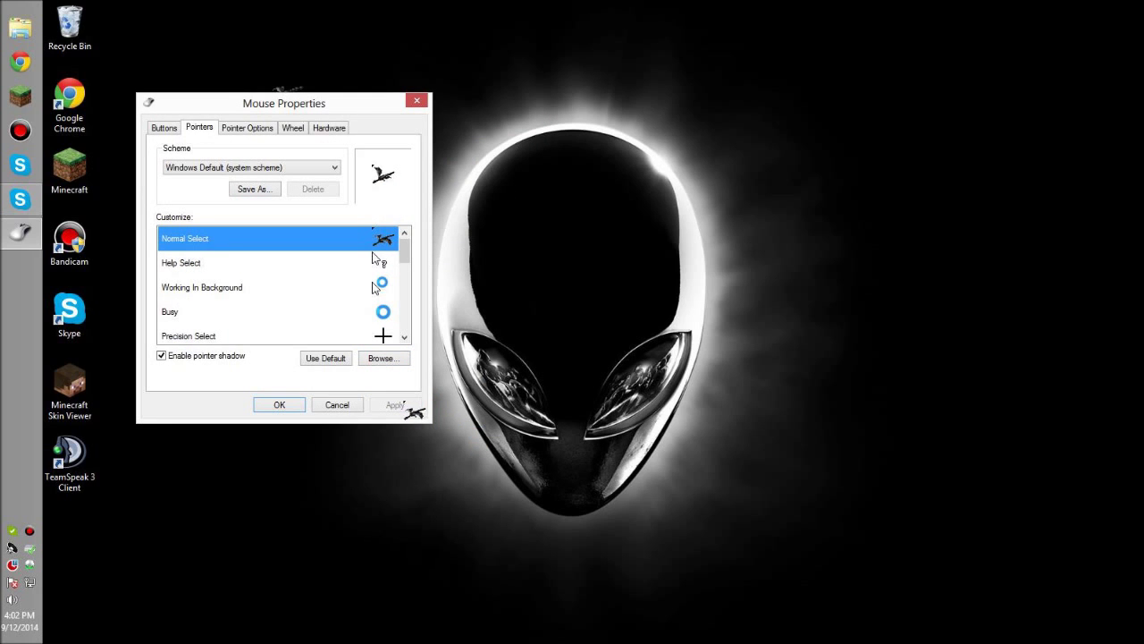
pyautogui.click(299, 404)
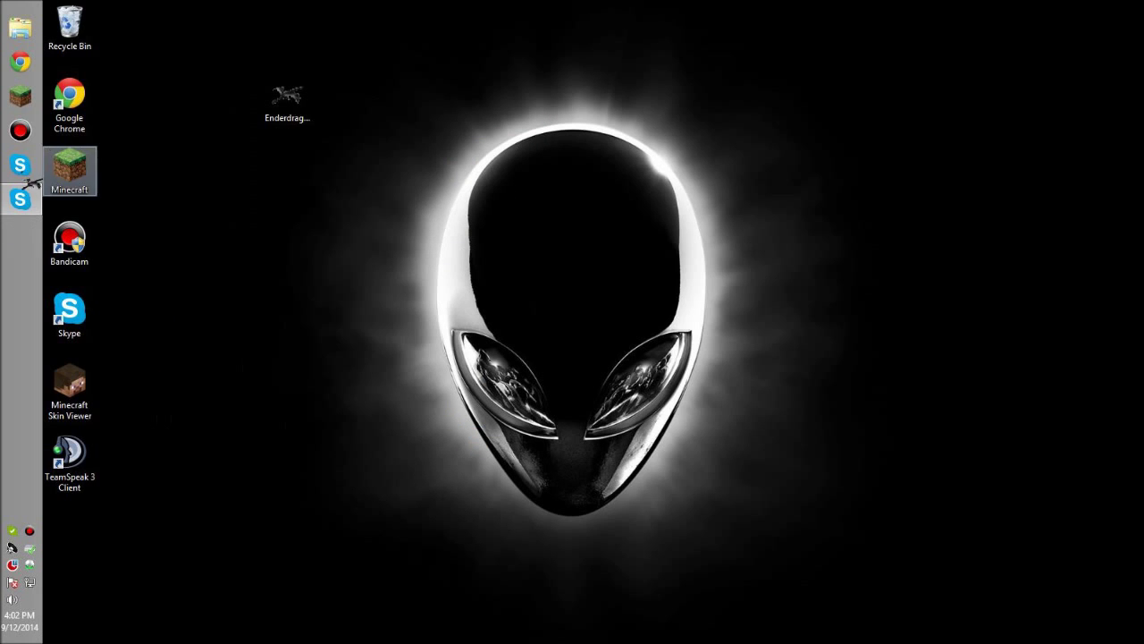